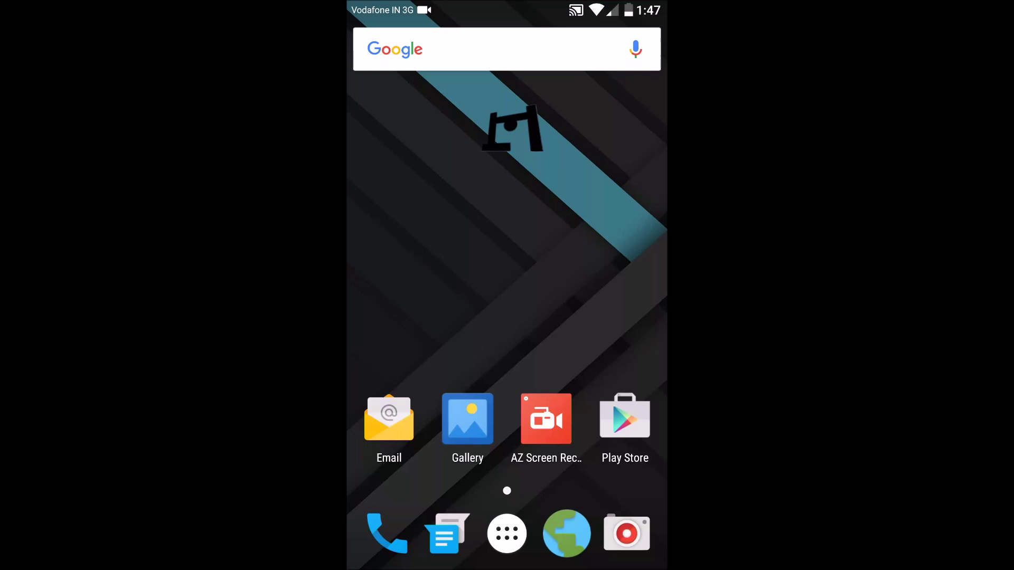
Search the Play Store for WhatsApp Messenger and launch the installed app.
left_click(625, 417)
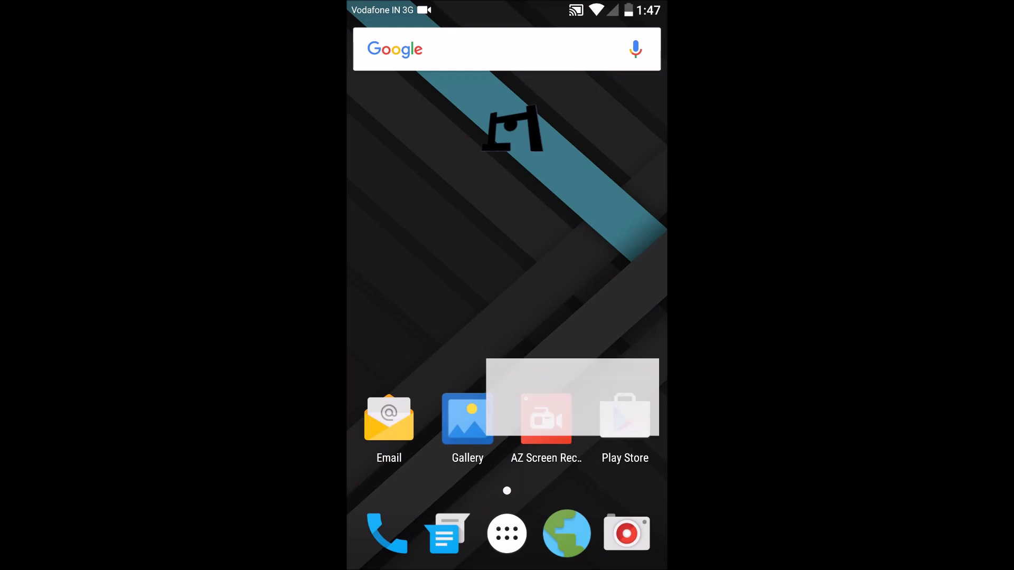
left_click(507, 50)
type("w")
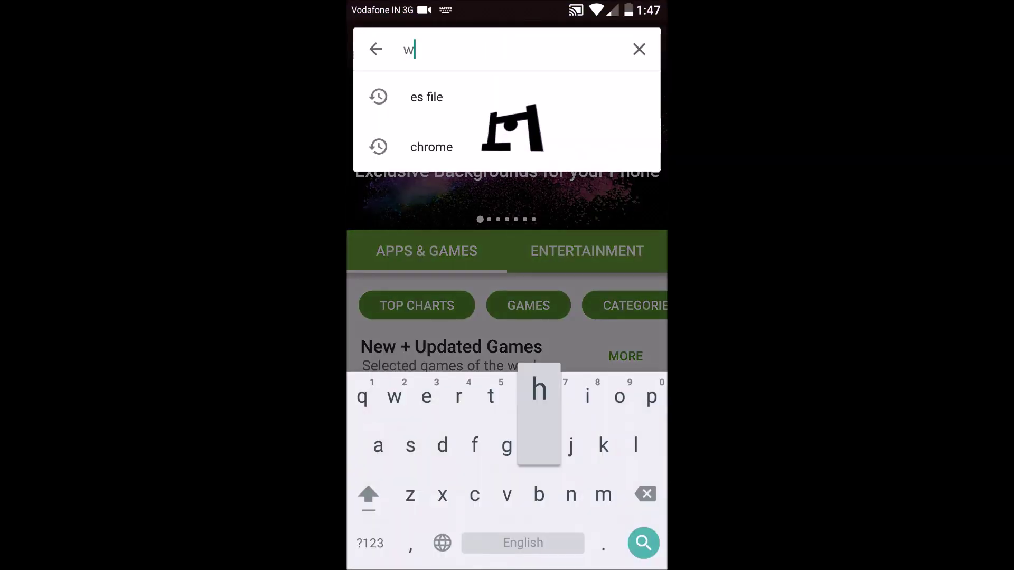
type("hatsapp")
left_click(469, 147)
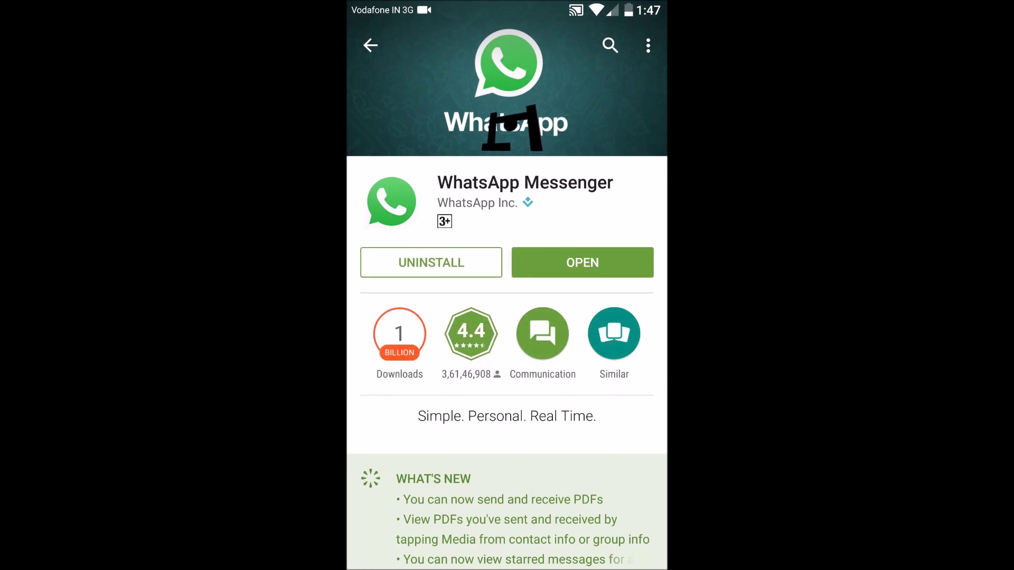
left_click(582, 263)
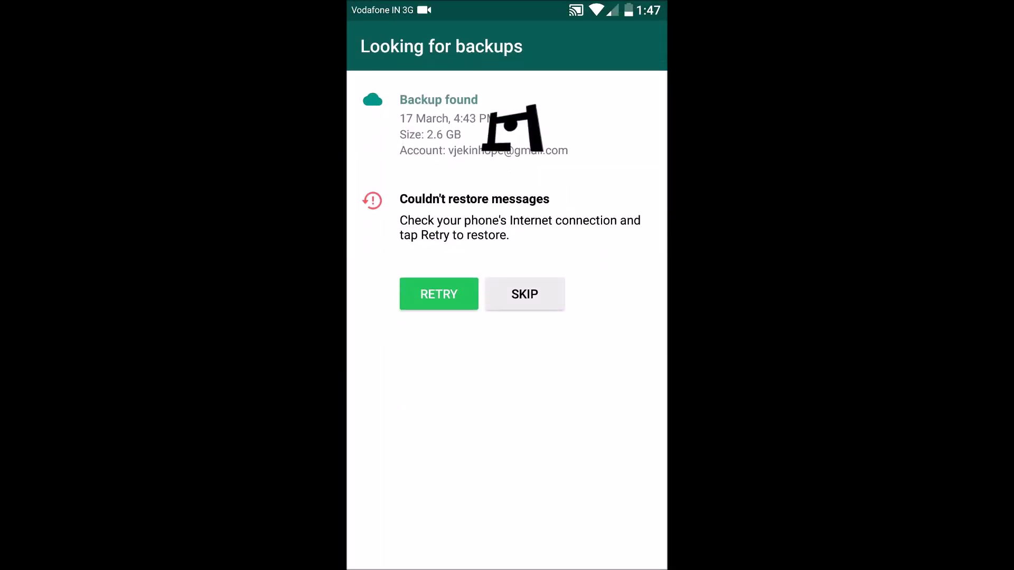
Retry the 2.6 GB backup restore four times, then go back to the launcher.
left_click(439, 294)
left_click(439, 294)
left_click(439, 294)
left_click(439, 294)
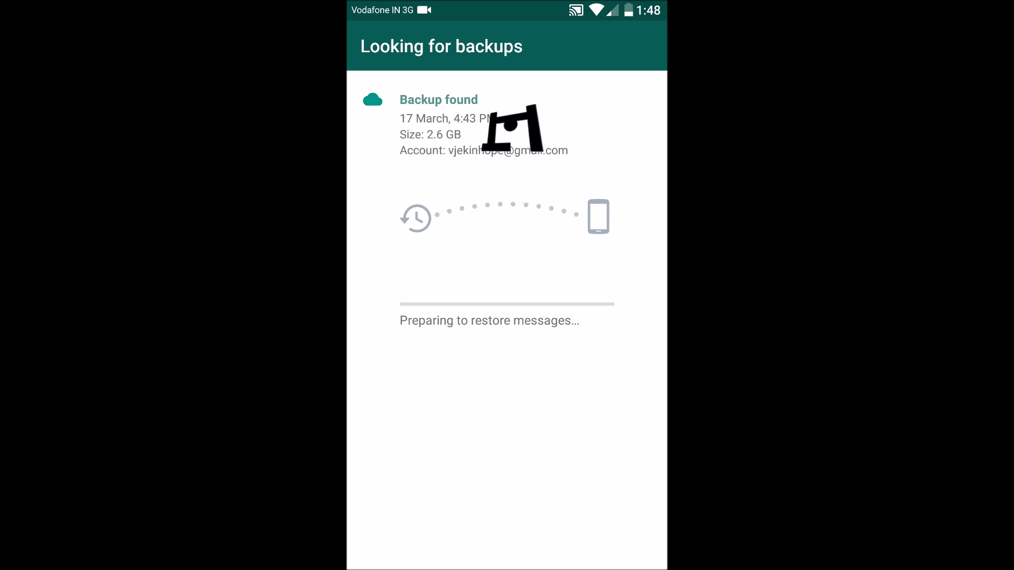
key("Home")
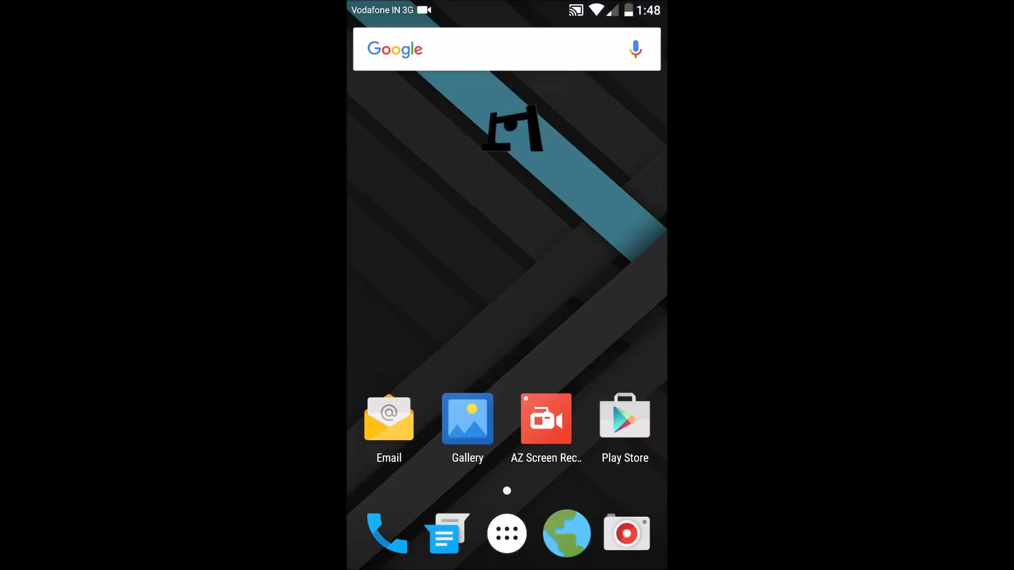
left_click(507, 534)
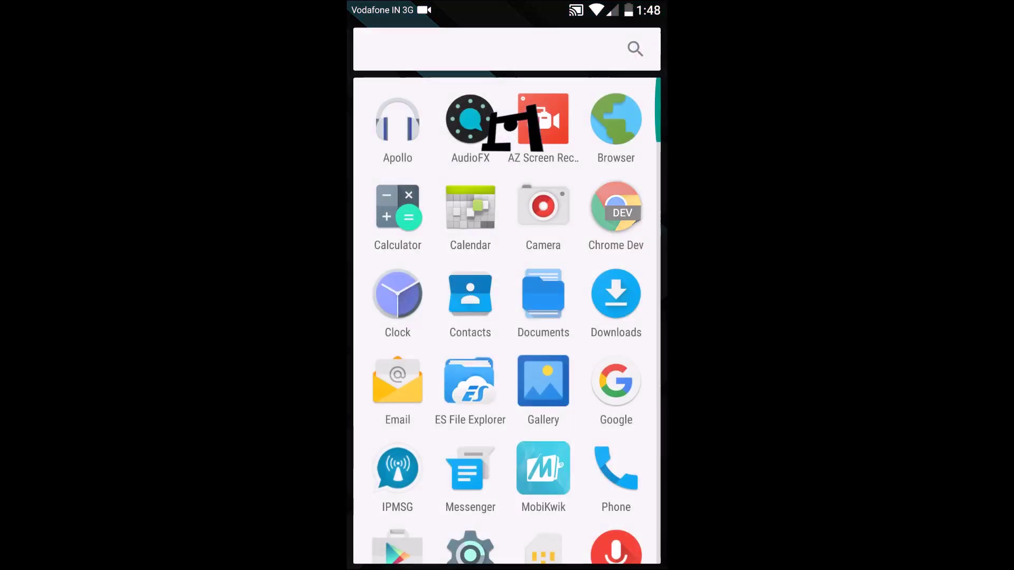
Load whatsapp.com/android in the Browser and start the latest WhatsApp APK download.
left_click(615, 206)
left_click(492, 354)
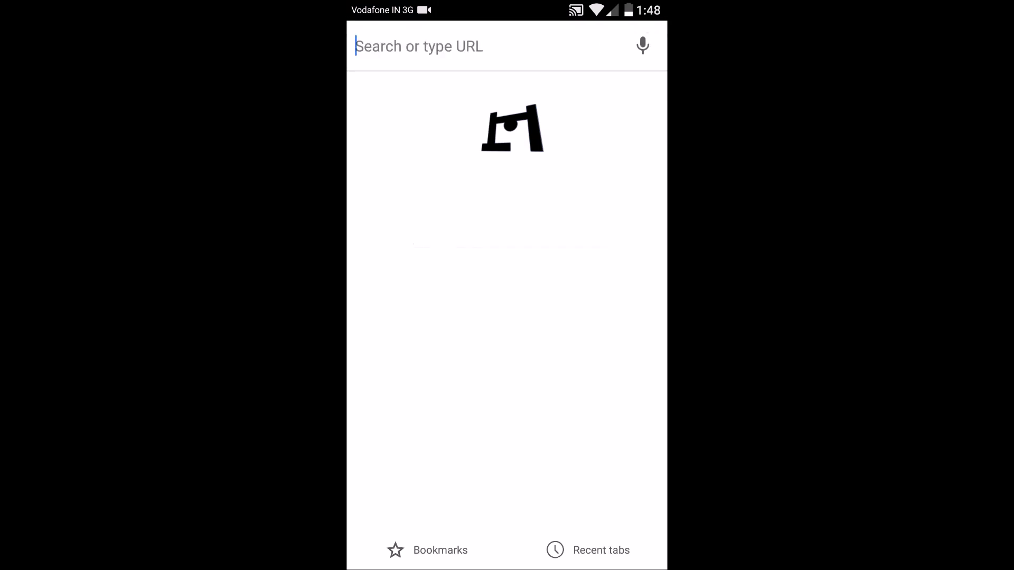
type("whatsap")
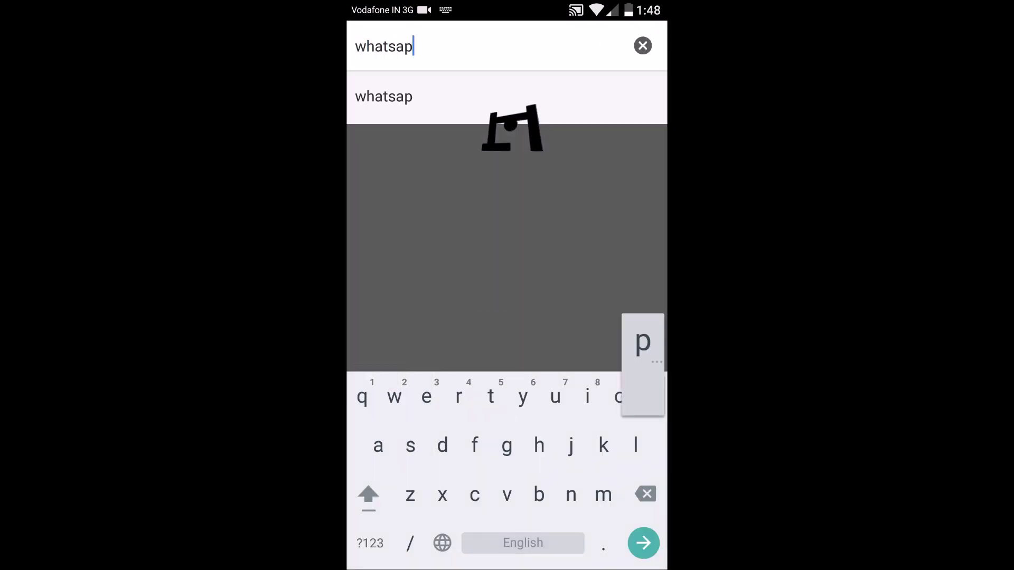
type("p.com")
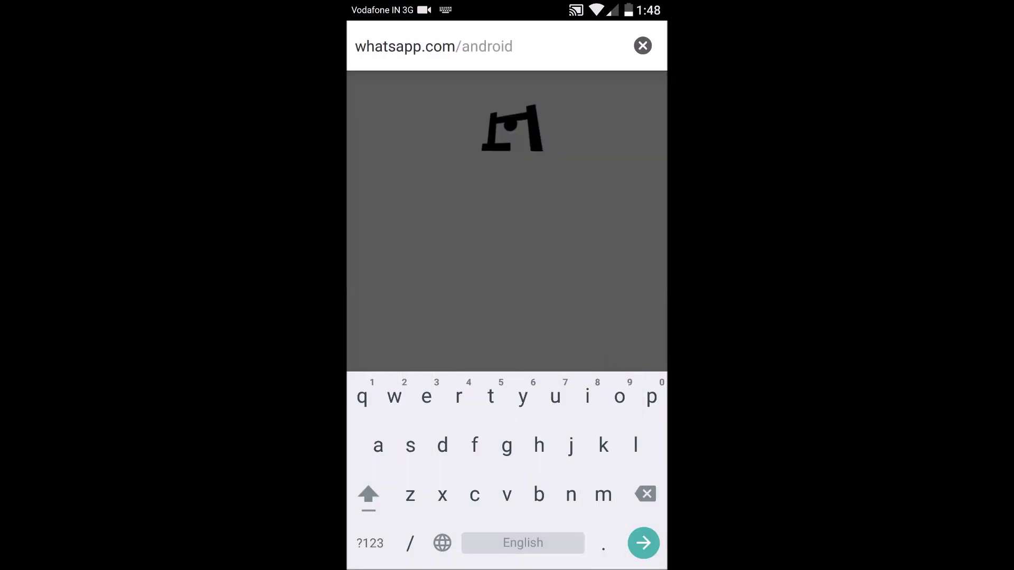
left_click(644, 543)
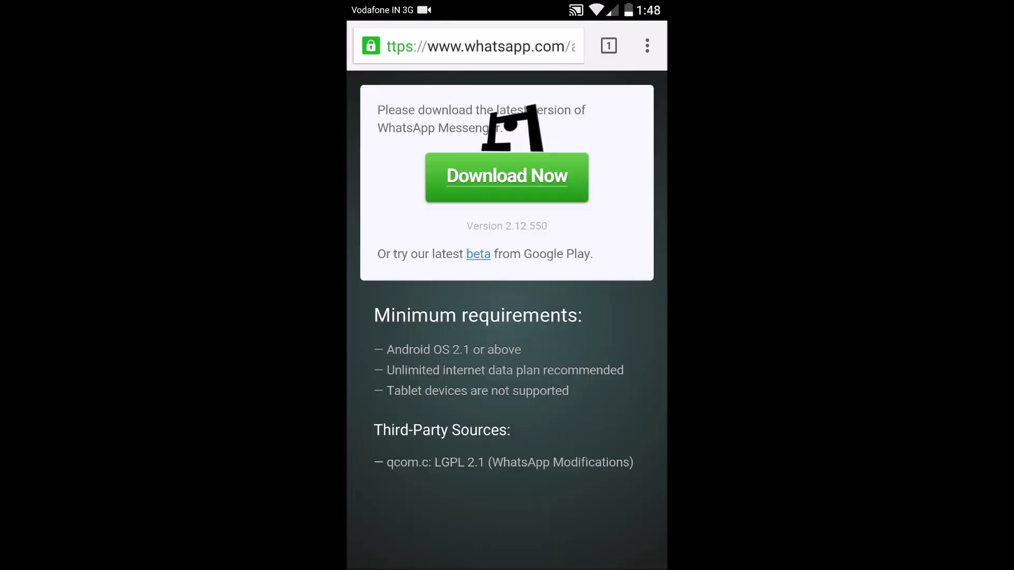
left_click(507, 175)
Download WhatsApp 2.12.550 with ES Downloader, install it over the old version, and open it.
left_click(550, 390)
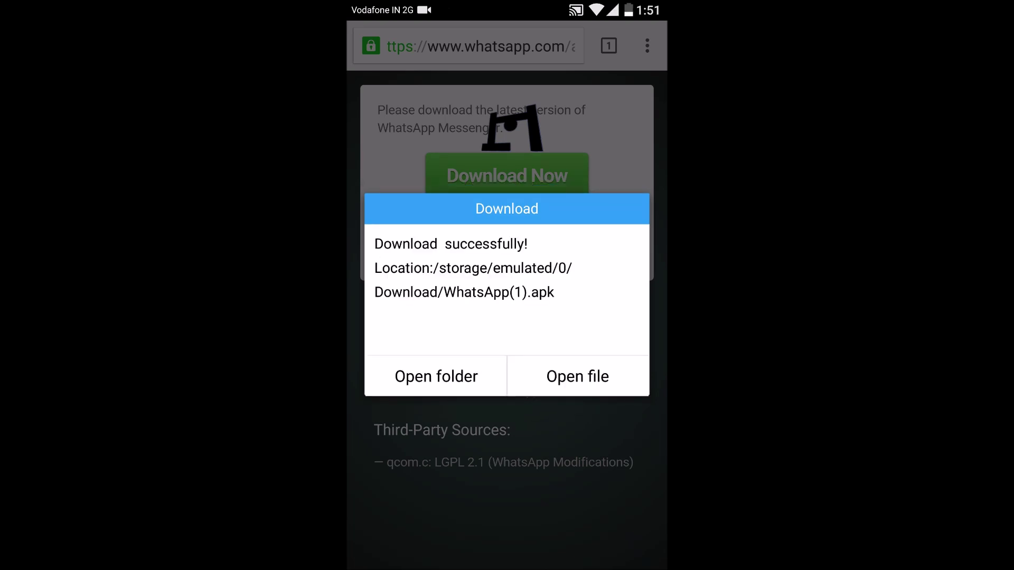
left_click(577, 376)
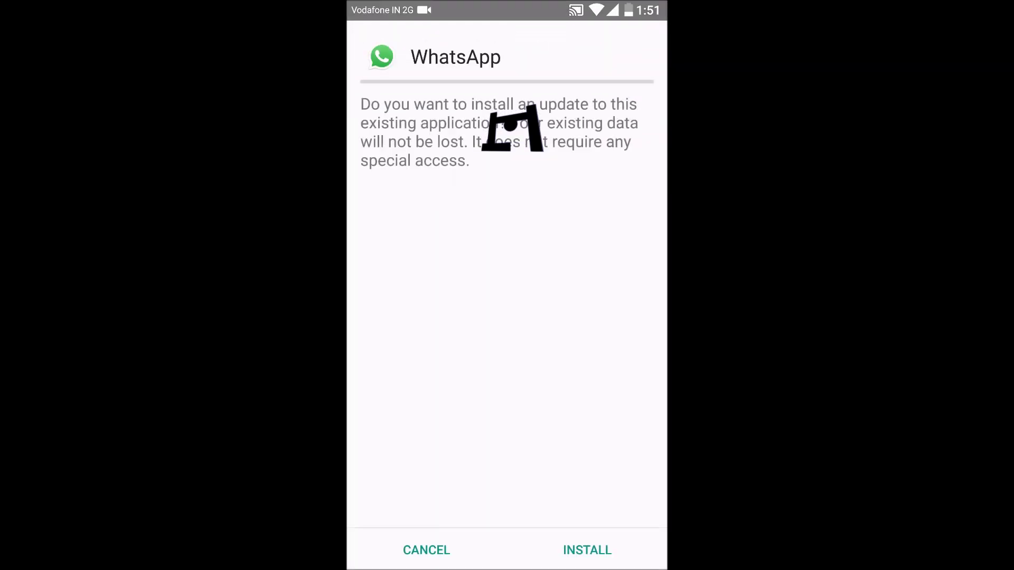
left_click(587, 546)
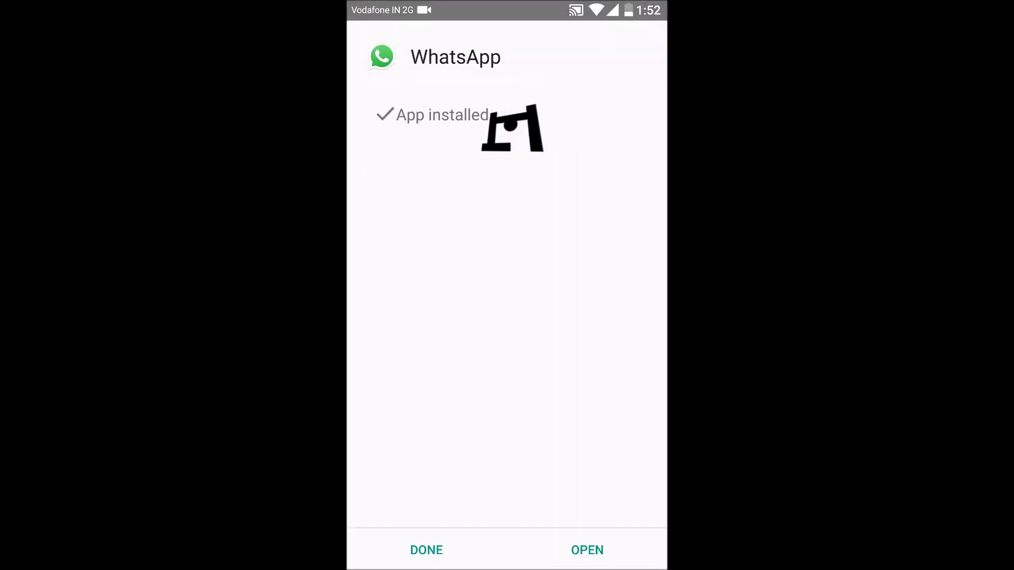
left_click(588, 551)
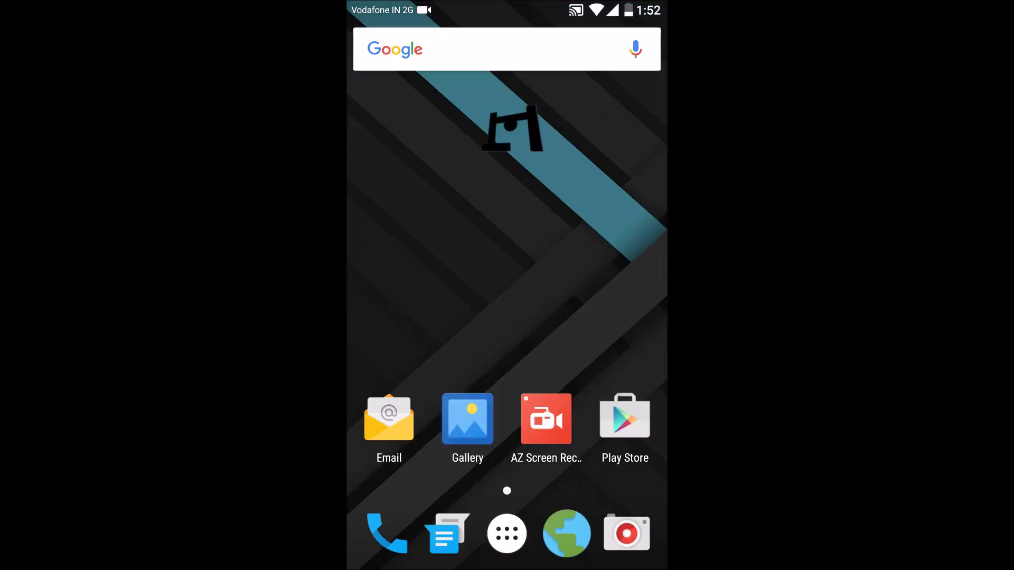
Relaunch WhatsApp from the app drawer to resume the 264 MB backup download.
left_click(508, 533)
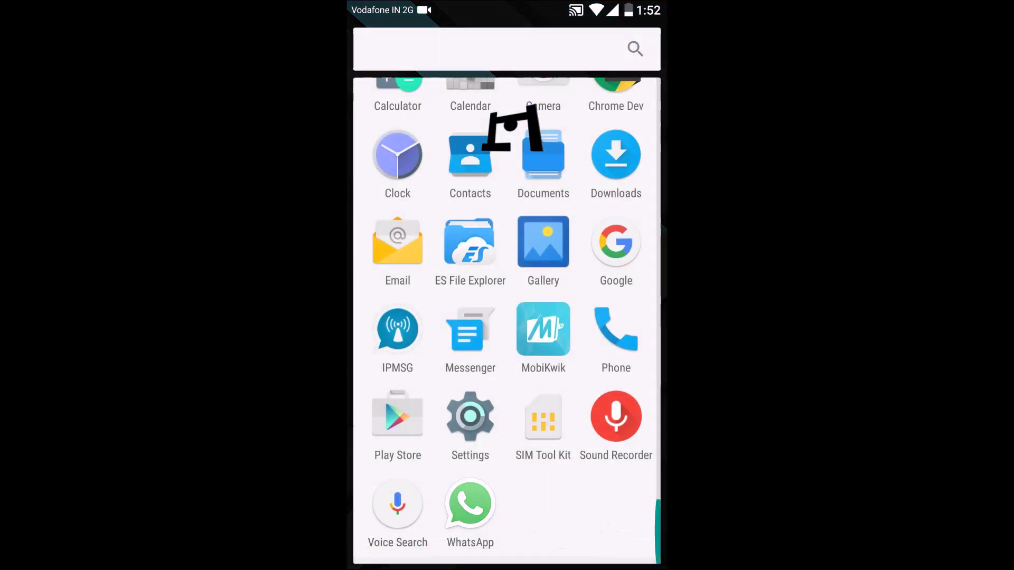
left_click(468, 507)
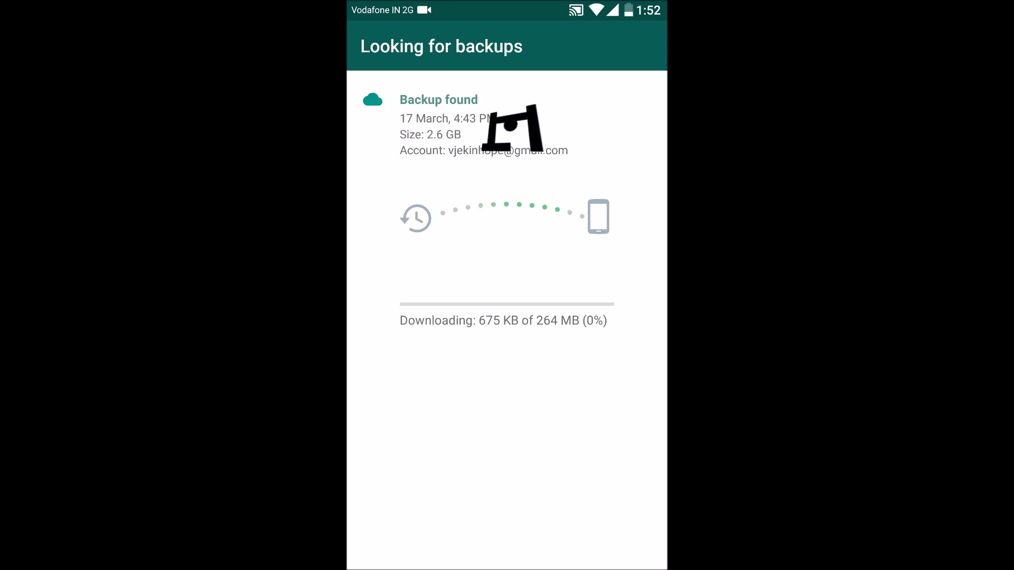